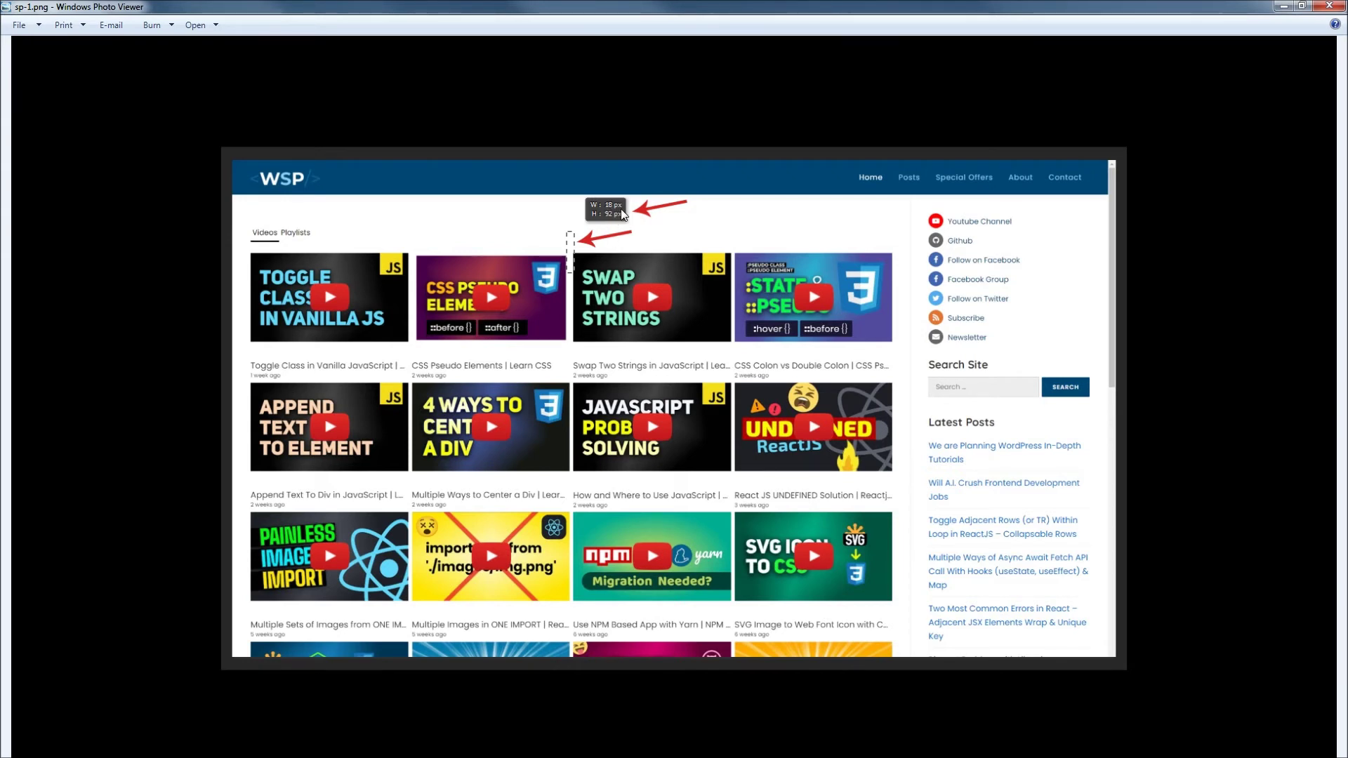
Advance Windows Photo Viewer from sp-1.png to the sp-2.png gap close-up
{"action": "key", "text": "Right"}
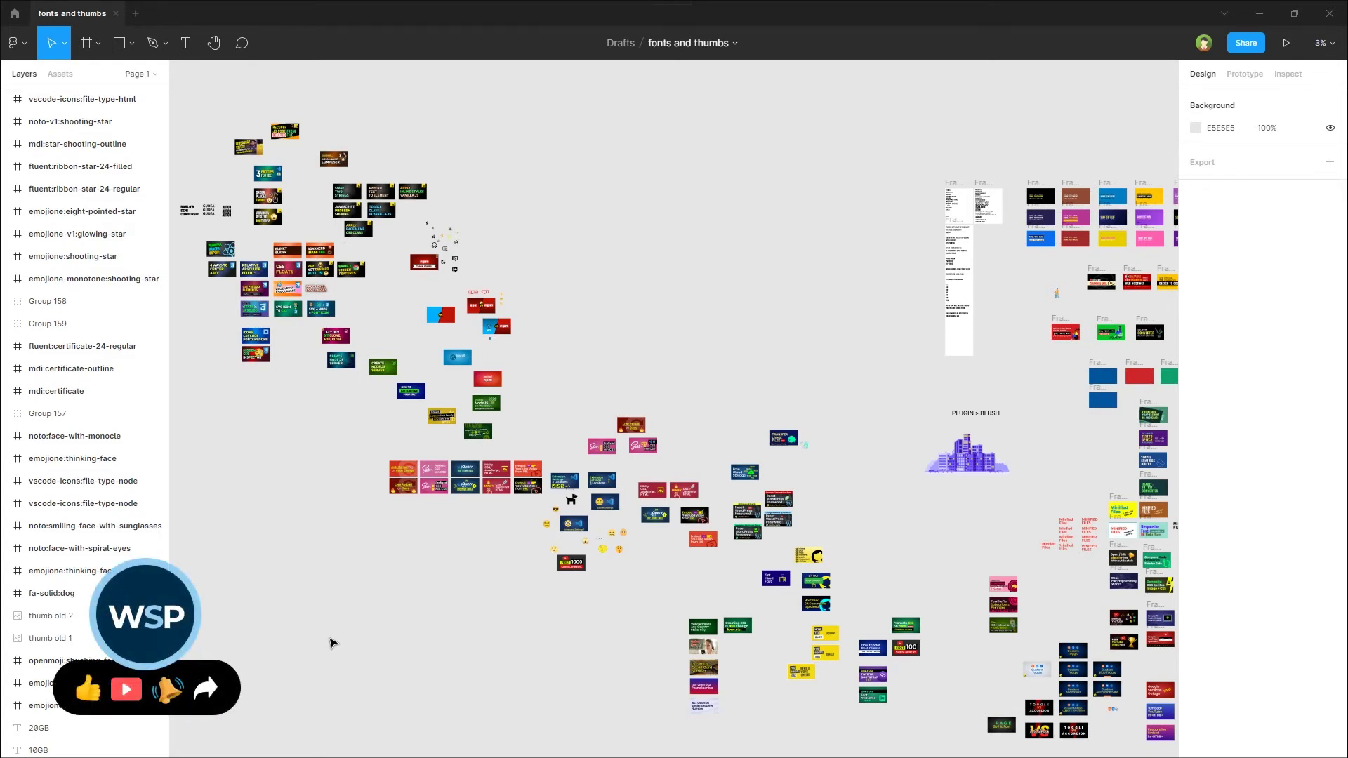
{"action": "left_click", "coordinate": [119, 42]}
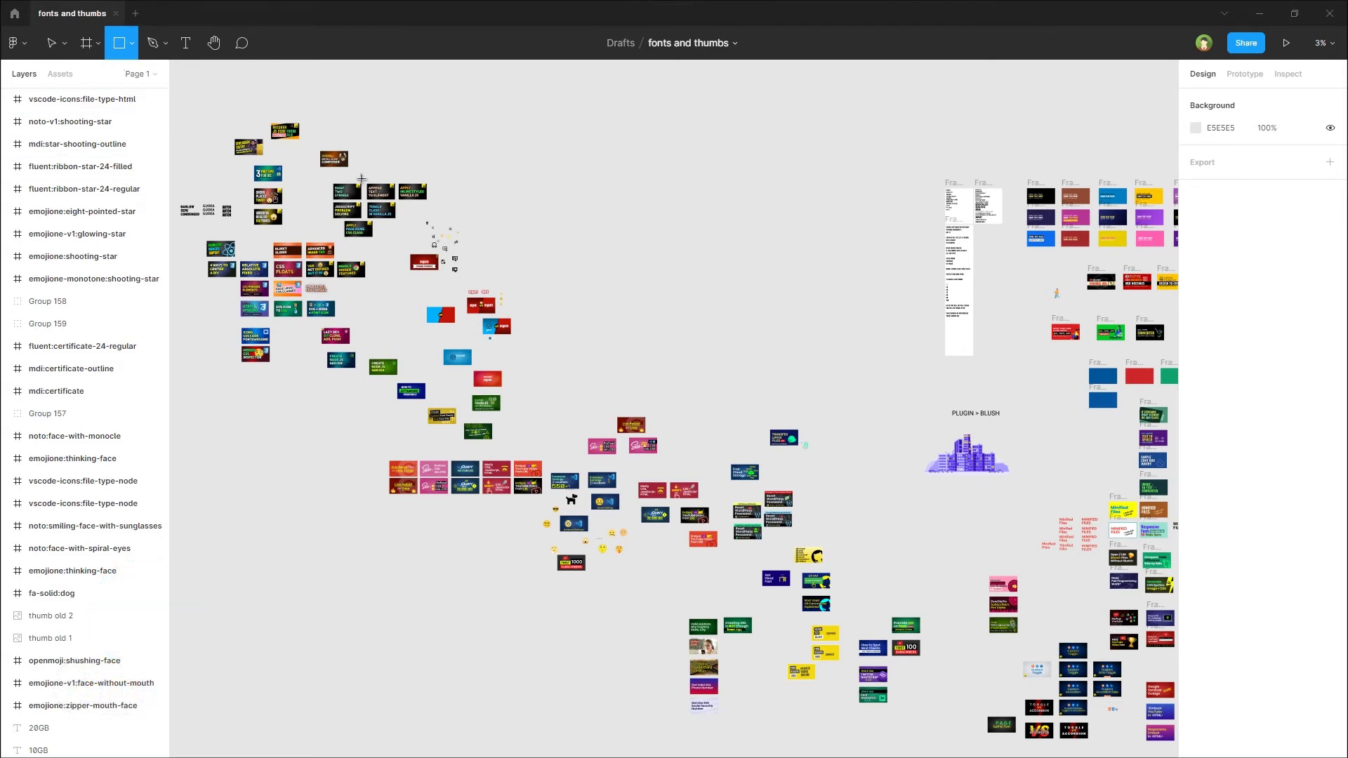
{"action": "left_click_drag", "start_coordinate": [360, 181], "coordinate": [368, 190]}
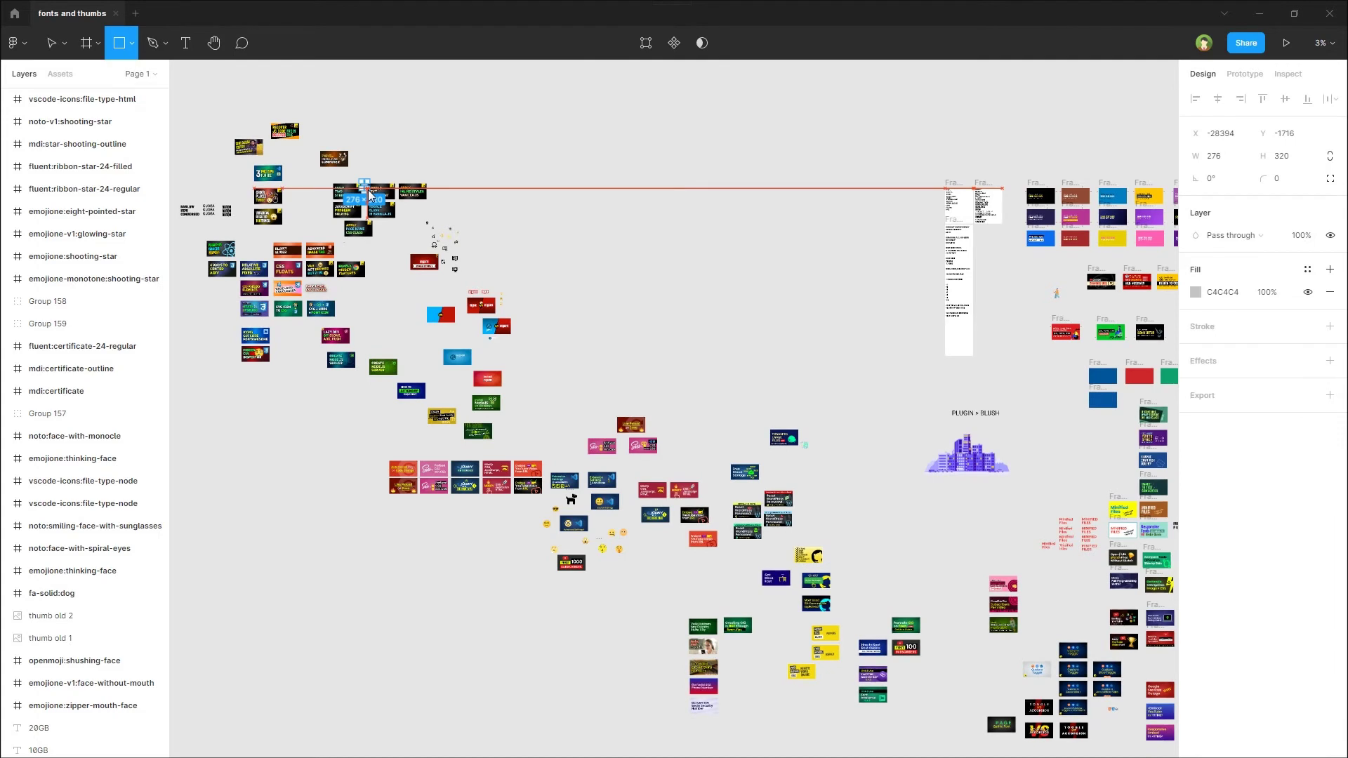
{"action": "key", "text": "ctrl+z"}
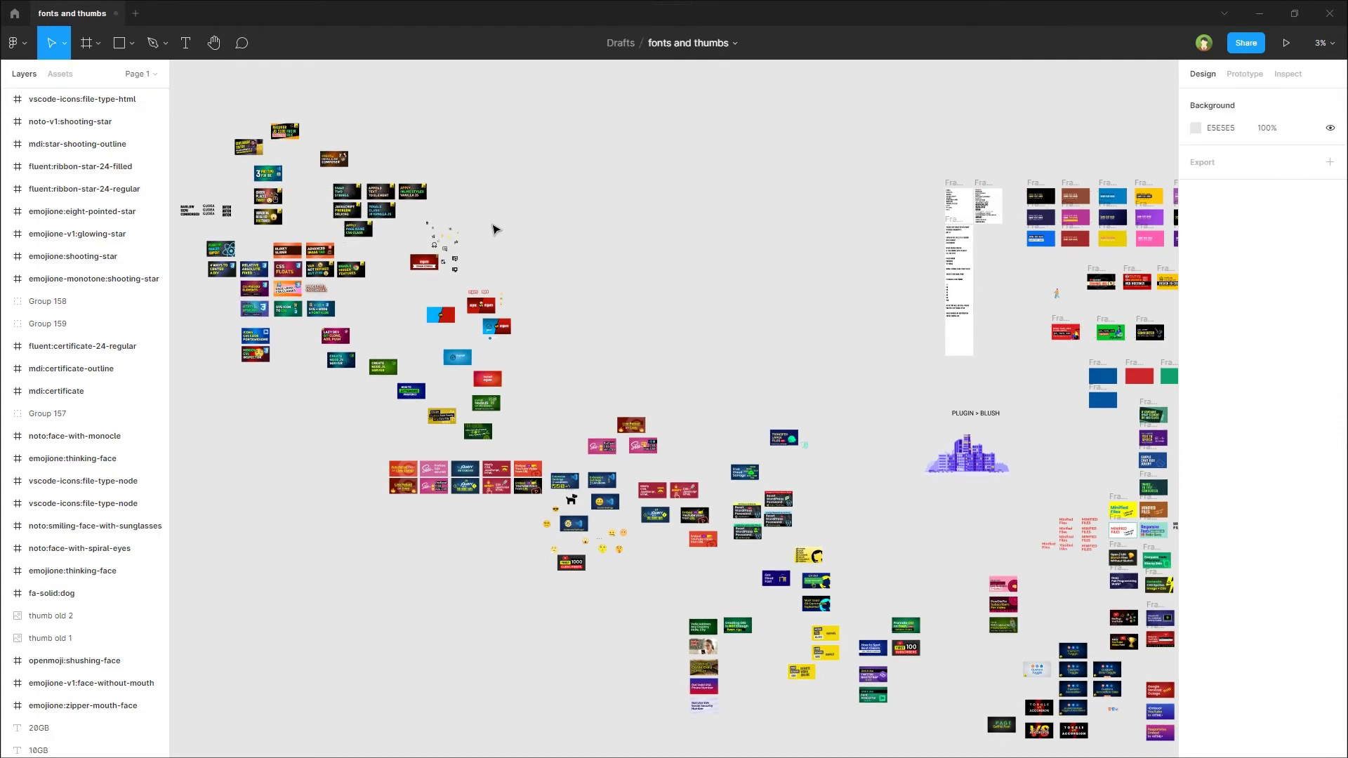
Zoom onto the SWAP TWO STRINGS / APPEND TEXT gap, test-draw a rectangle there, then delete it
{"action": "left_click_drag", "start_coordinate": [356, 170], "coordinate": [383, 216]}
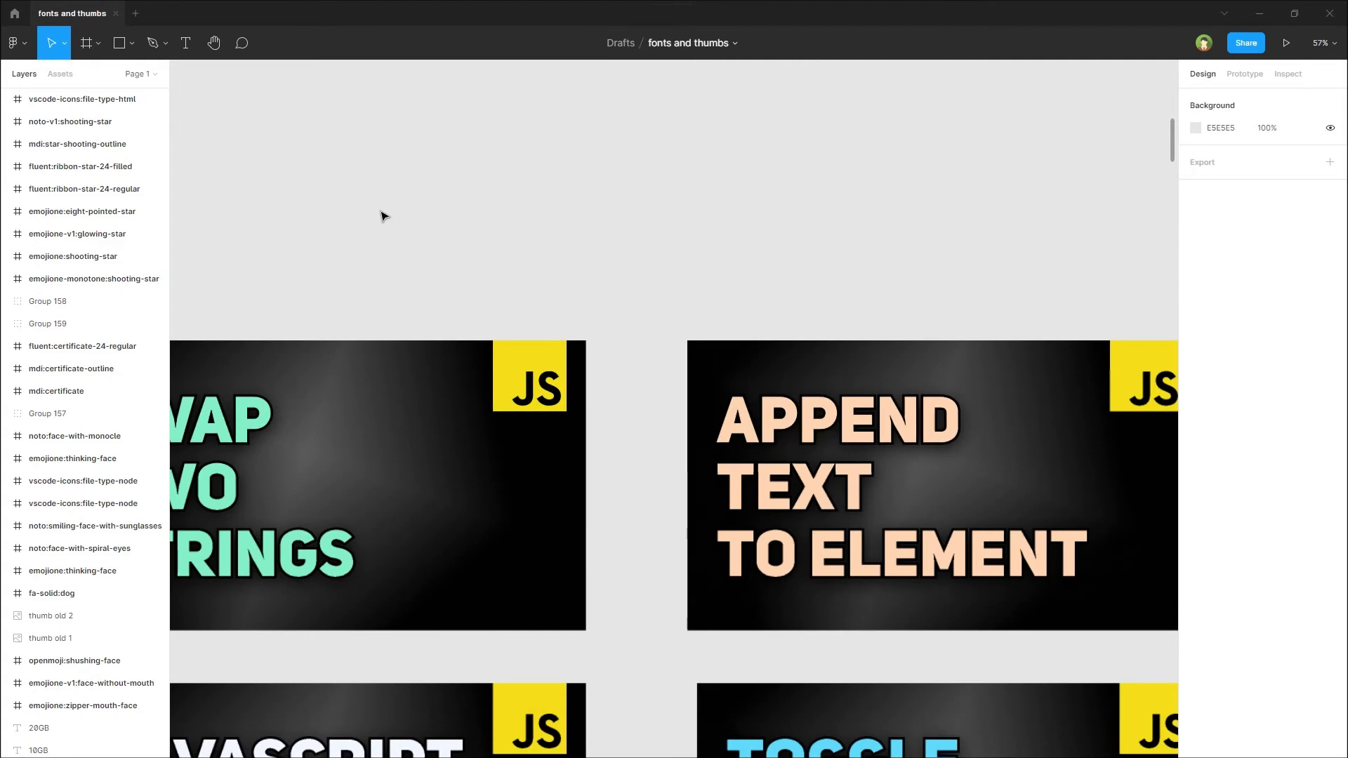
{"action": "key", "text": "r"}
{"action": "left_click_drag", "start_coordinate": [585, 362], "coordinate": [685, 498]}
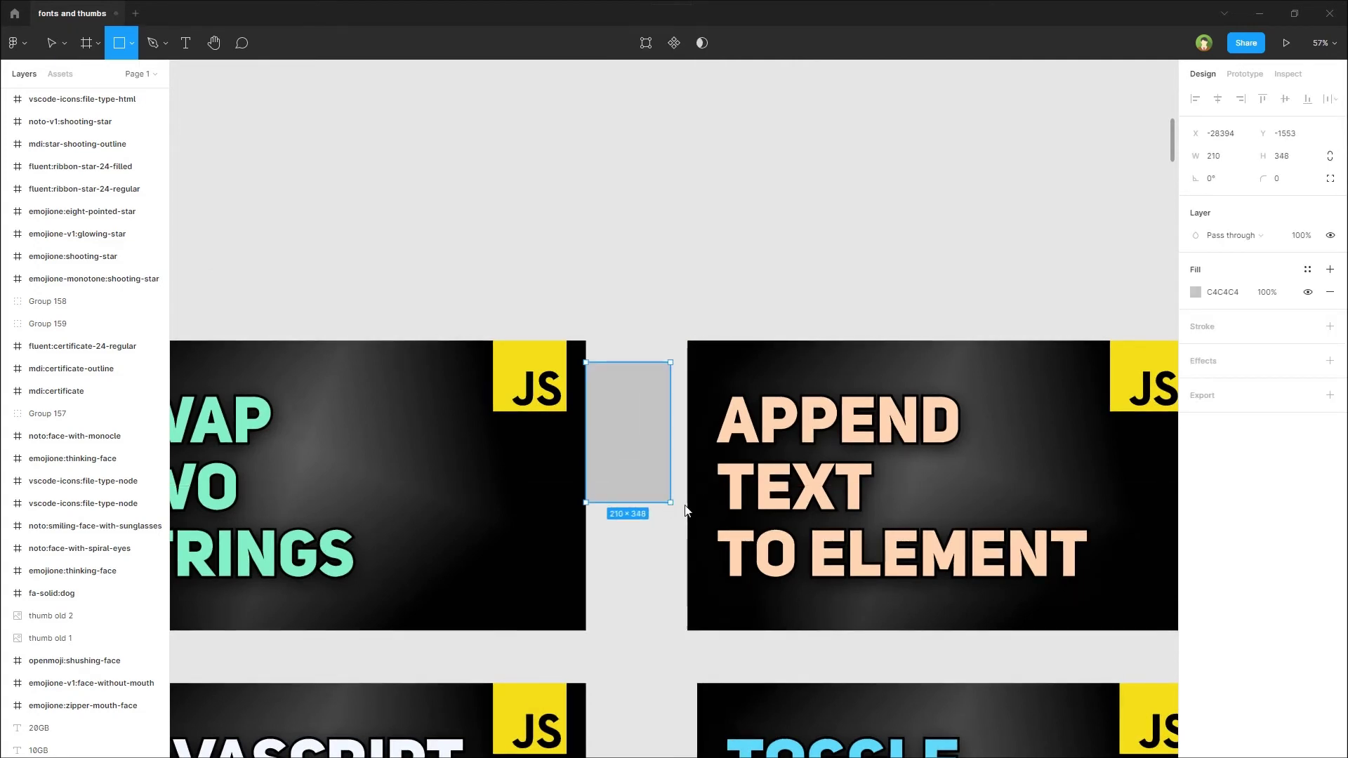
{"action": "left_click_drag", "start_coordinate": [684, 497], "coordinate": [684, 513]}
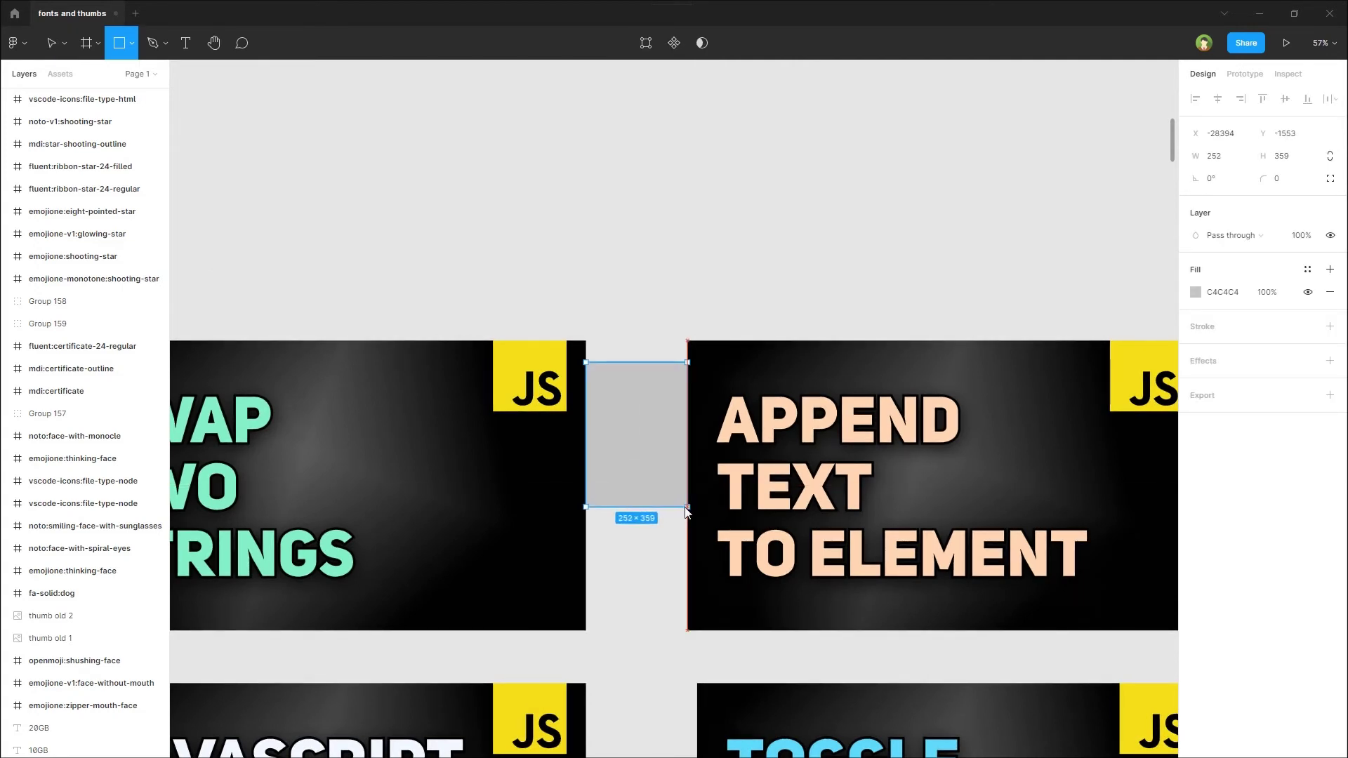
{"action": "left_click_drag", "start_coordinate": [683, 509], "coordinate": [685, 509]}
{"action": "key", "text": "Delete"}
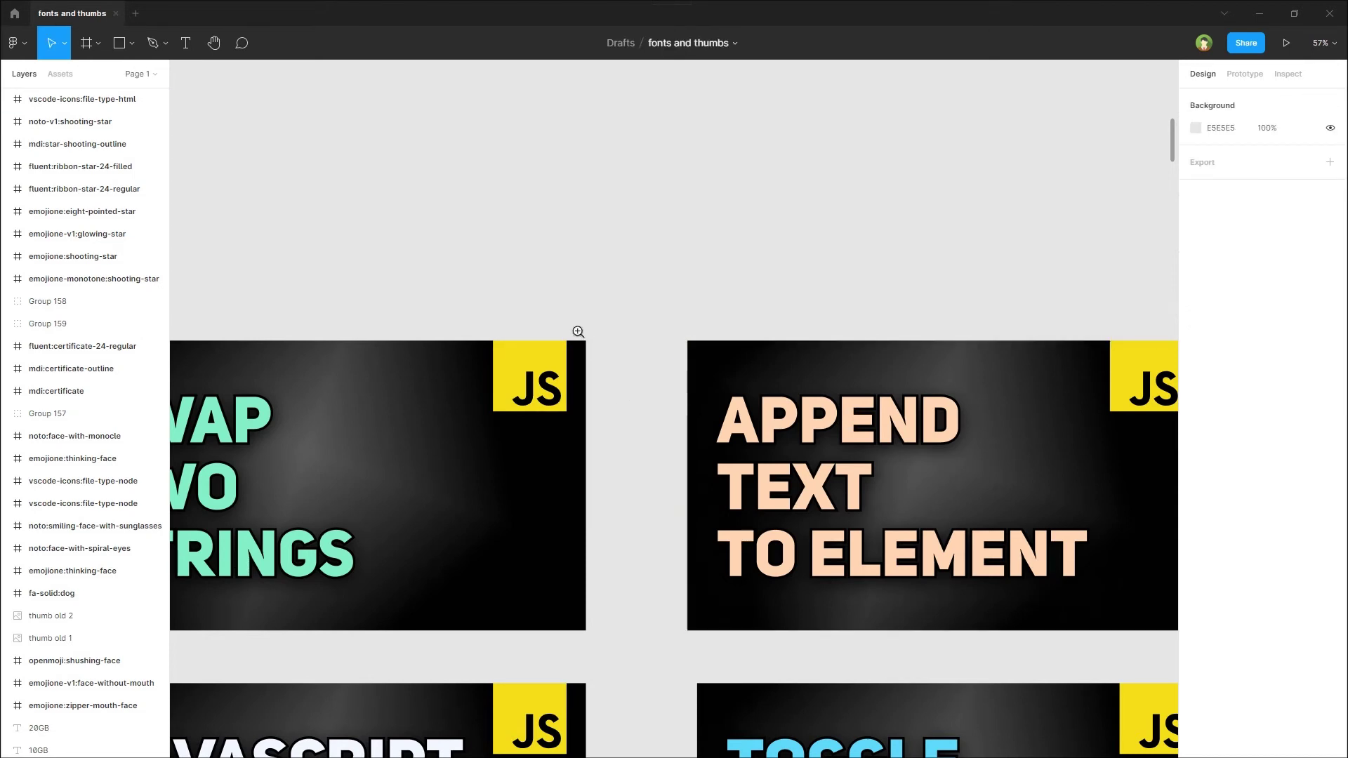
{"action": "left_click_drag", "start_coordinate": [570, 321], "coordinate": [737, 497]}
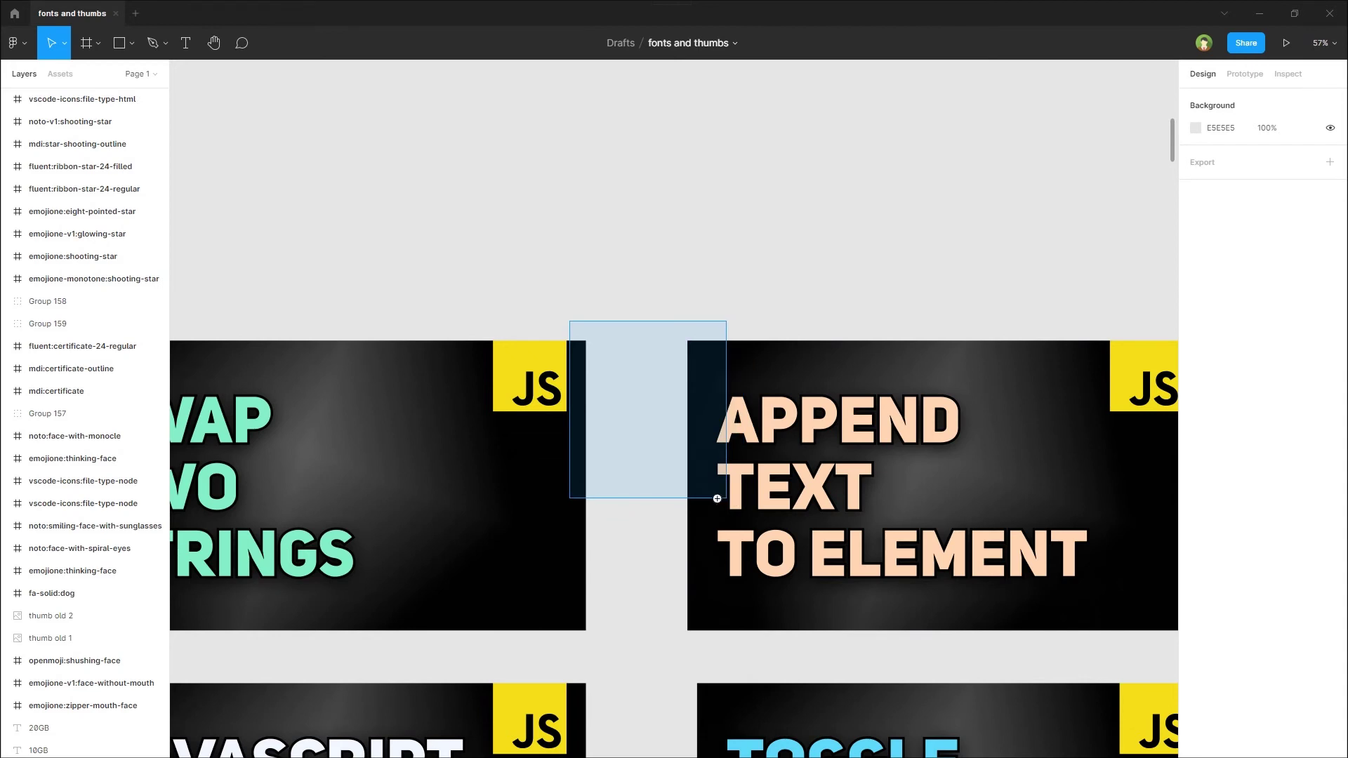
At 246% zoom, draw a gray 252 × 169 rectangle (Rectangle 81) across the gap
{"action": "left_click_drag", "start_coordinate": [735, 498], "coordinate": [712, 505]}
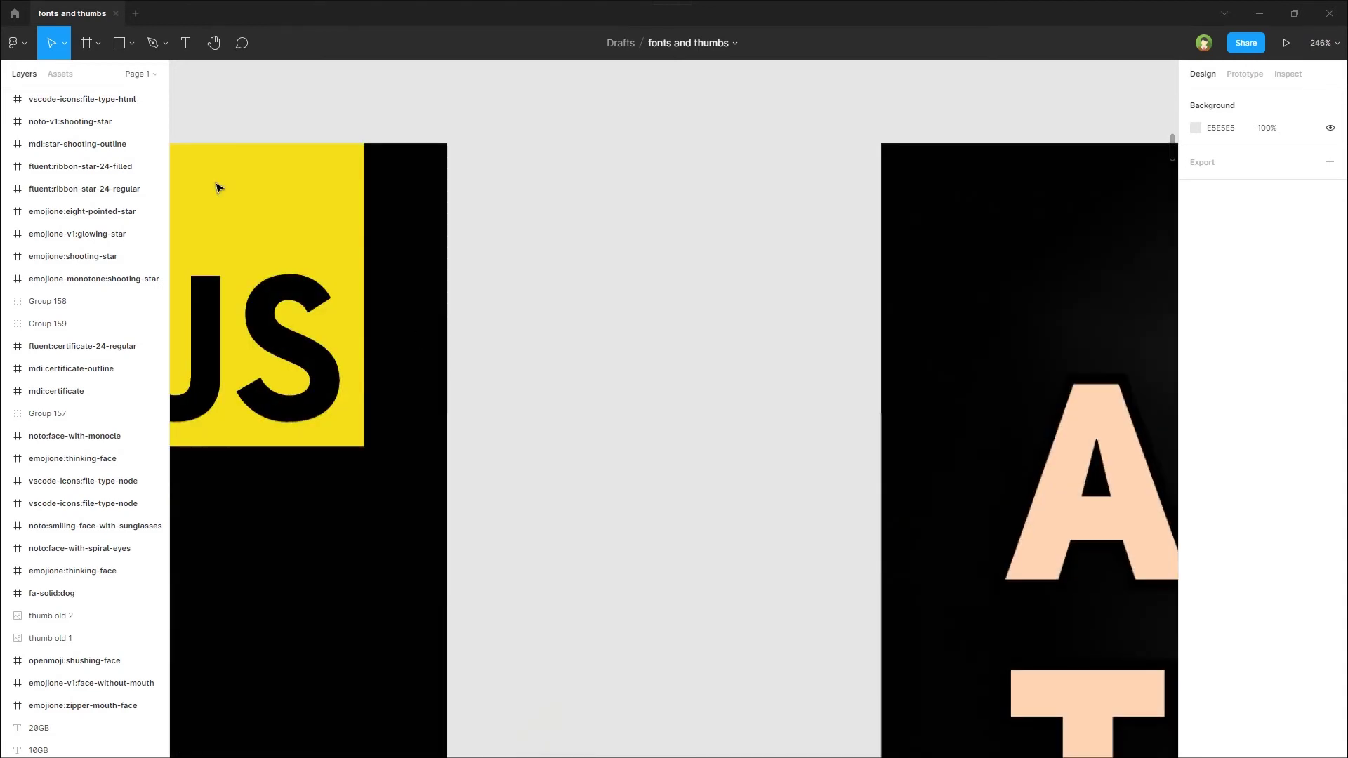
{"action": "left_click", "coordinate": [118, 42]}
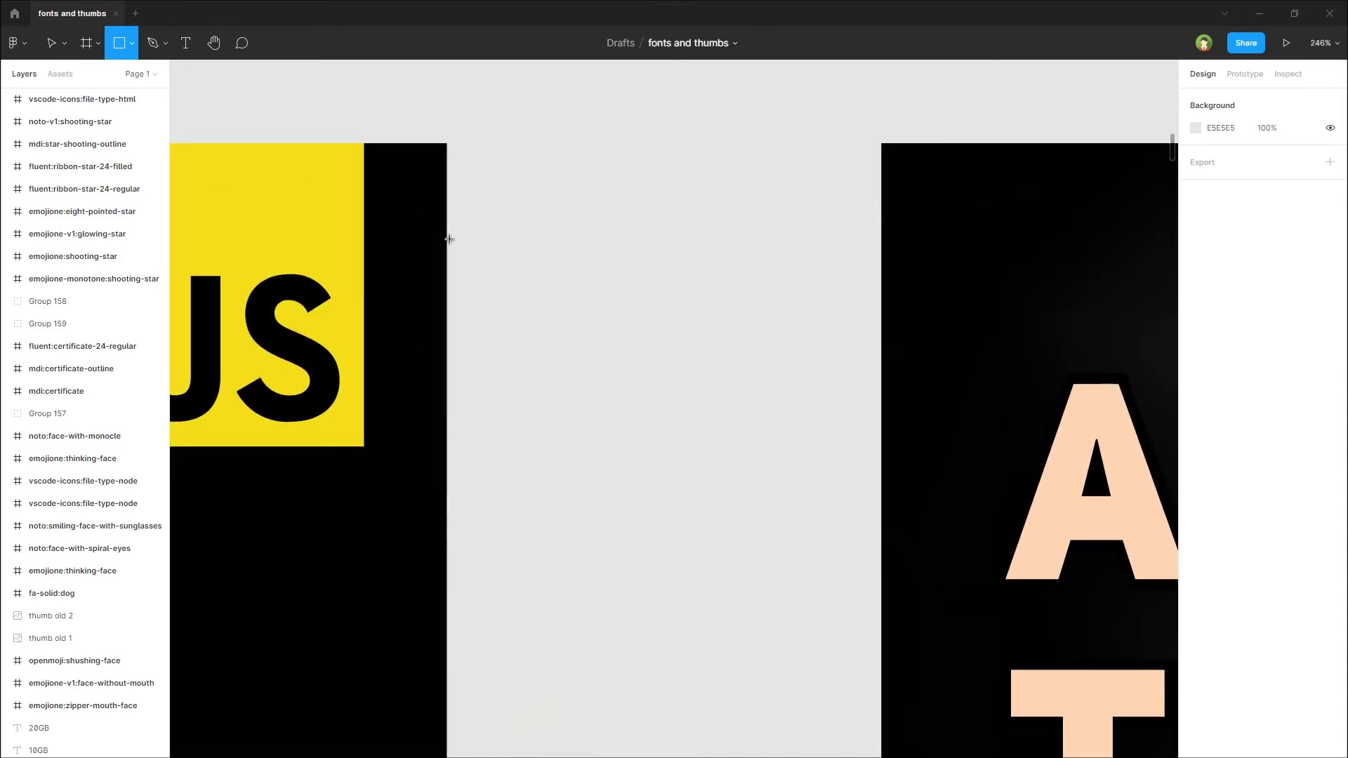
{"action": "left_click_drag", "start_coordinate": [445, 238], "coordinate": [878, 530]}
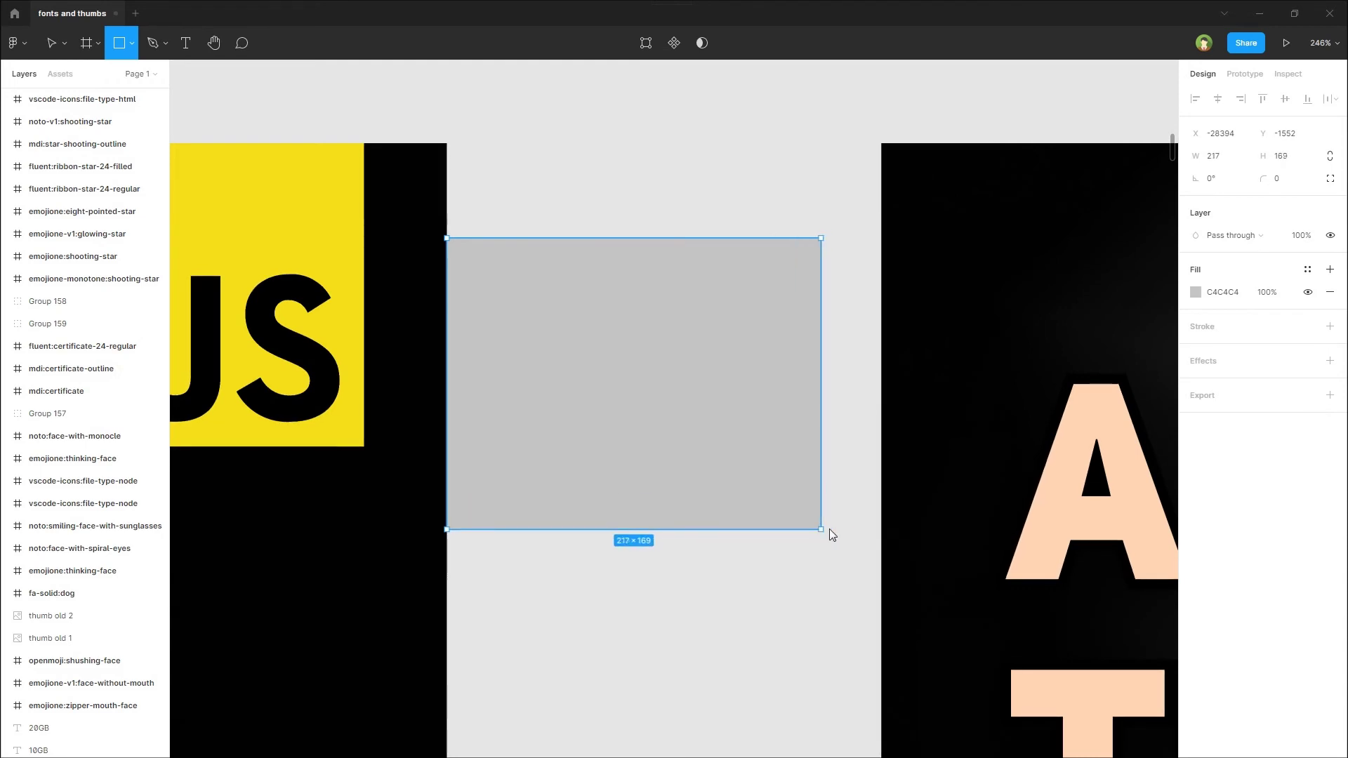
{"action": "left_click_drag", "start_coordinate": [847, 536], "coordinate": [882, 529]}
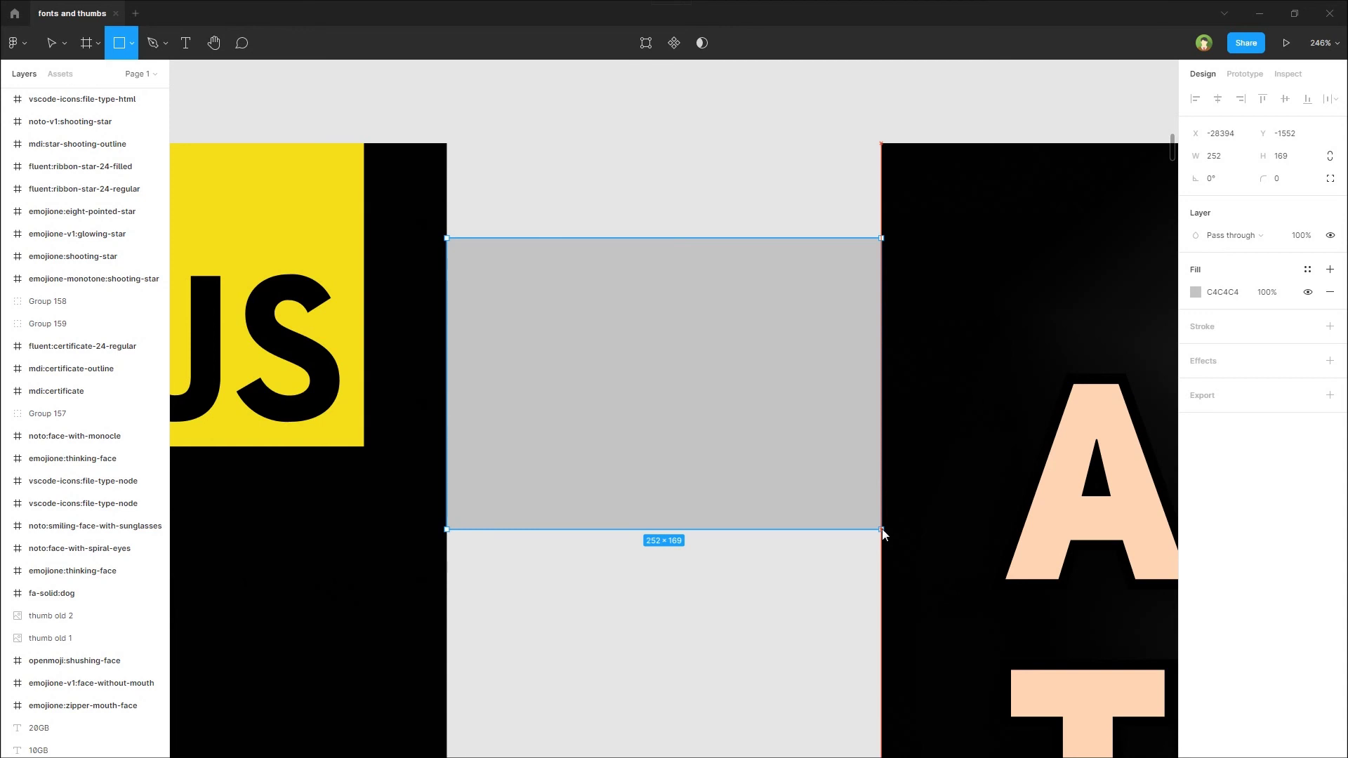
{"action": "left_click_drag", "start_coordinate": [881, 529], "coordinate": [881, 531]}
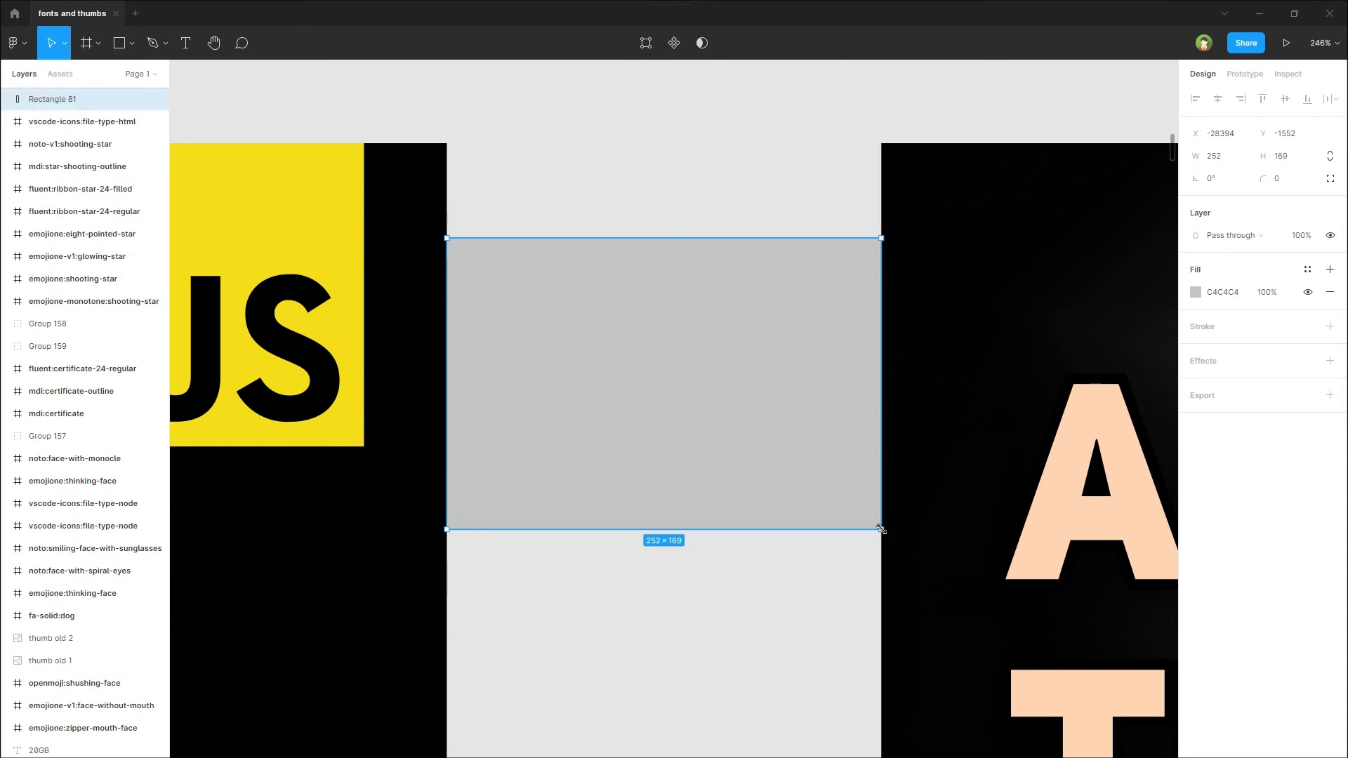